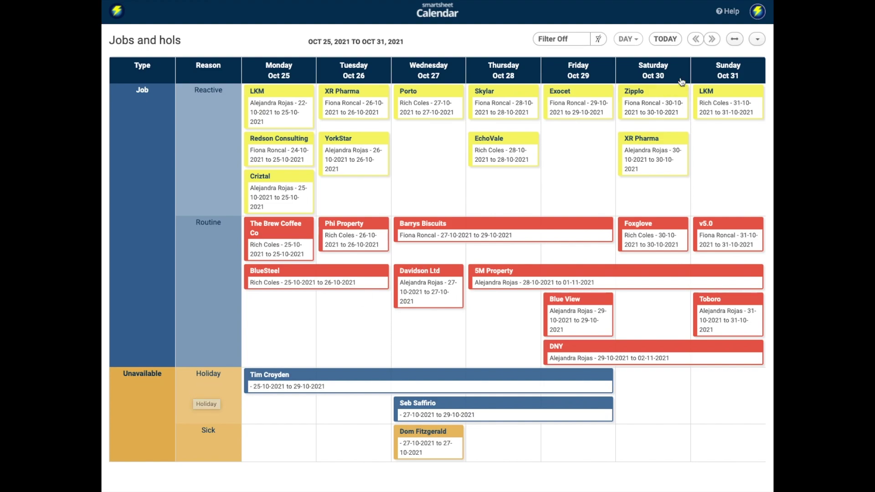
Browse the weeks before and after October 25–31, 2021, and return to that week.
left_click(695, 40)
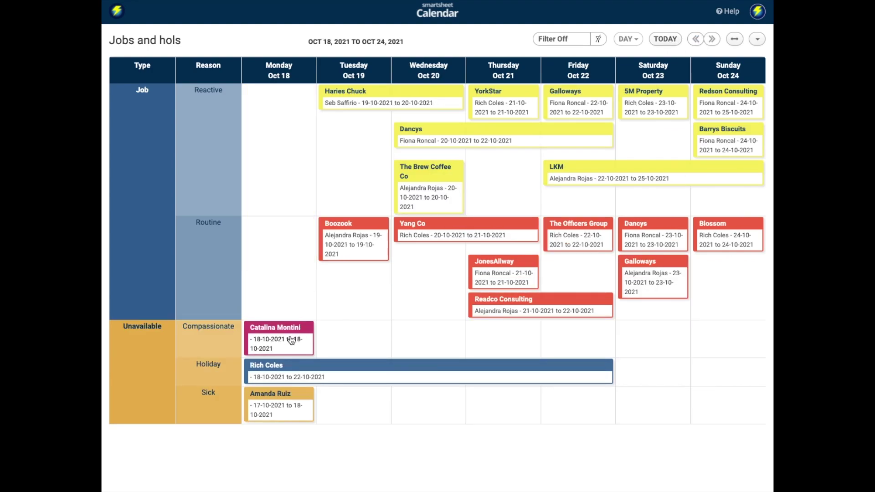
left_click(713, 40)
left_click(713, 39)
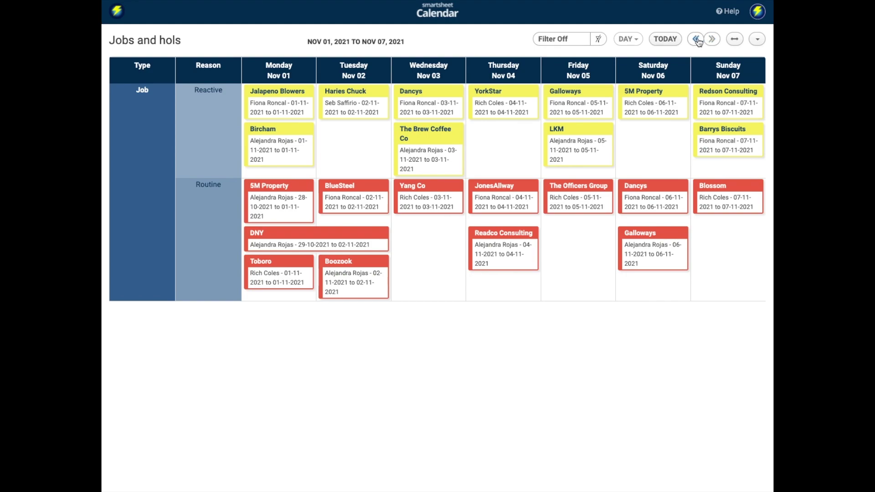
left_click(696, 39)
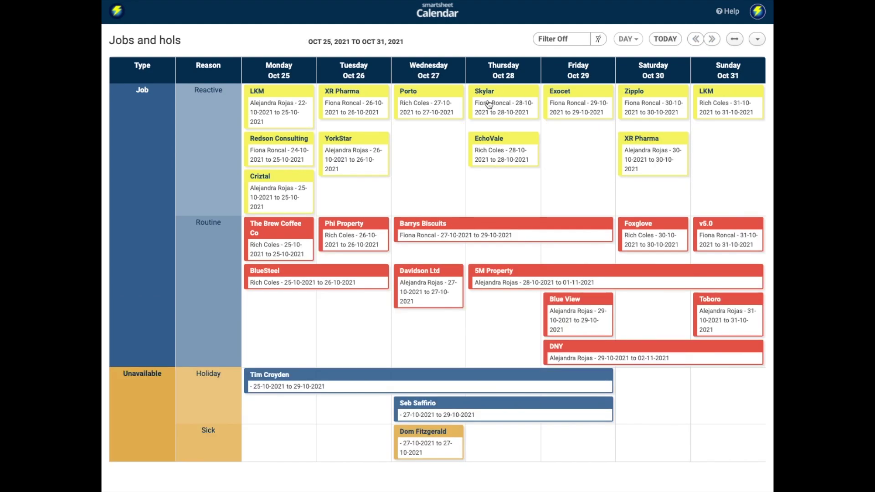
Add the note "Job to start at 10am" to the LKM reactive job on Monday, October 25, and save it.
left_click(266, 96)
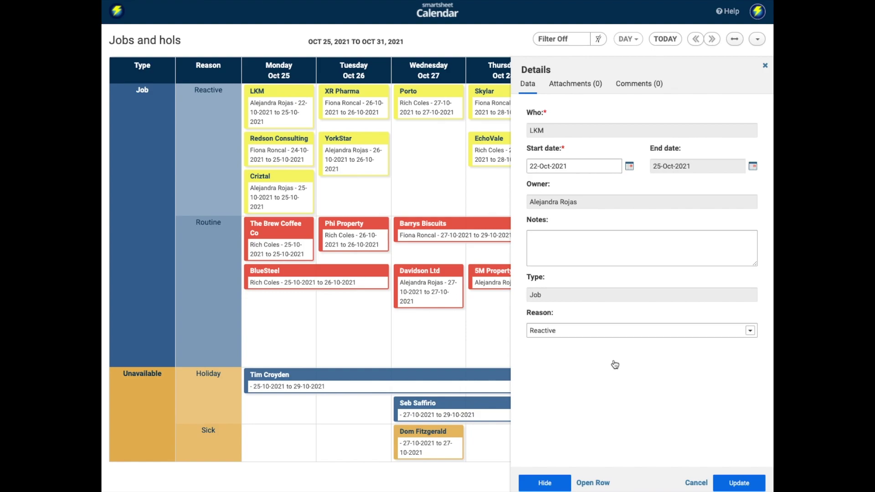
left_click(563, 241)
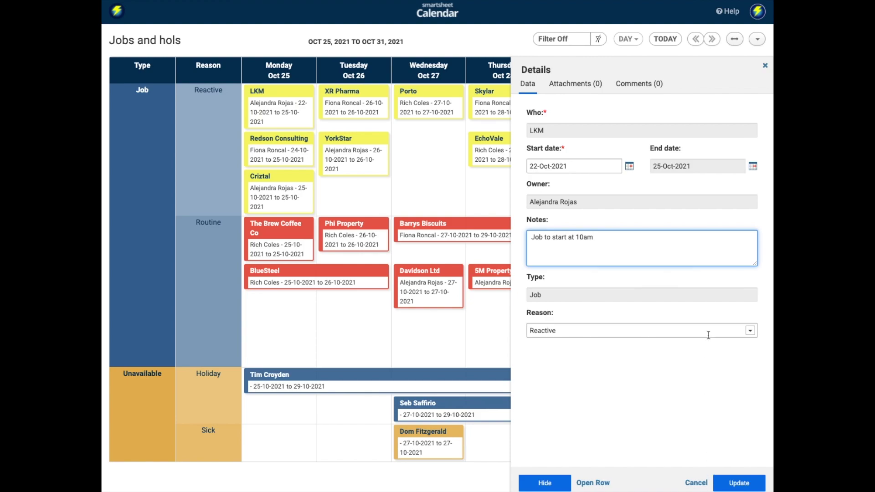
left_click(738, 483)
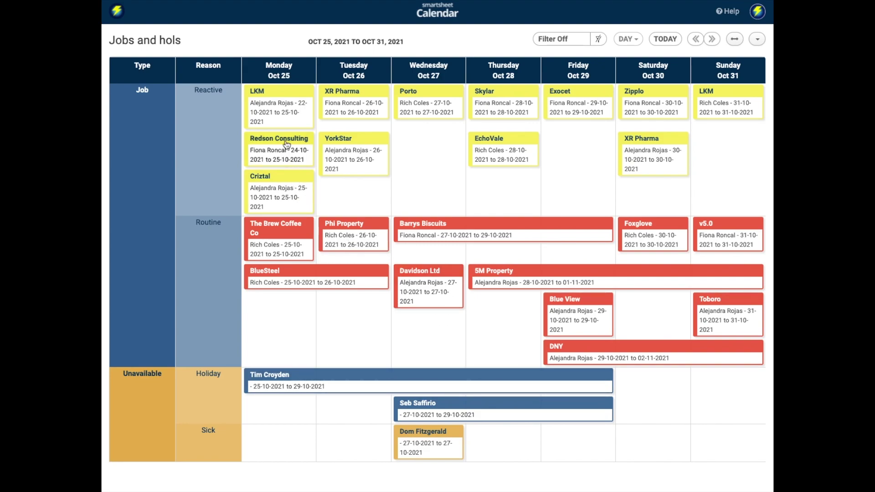
Post a comment on the Monday LKM job mentioning its owner with the text "please note start time", and close the details.
left_click(279, 118)
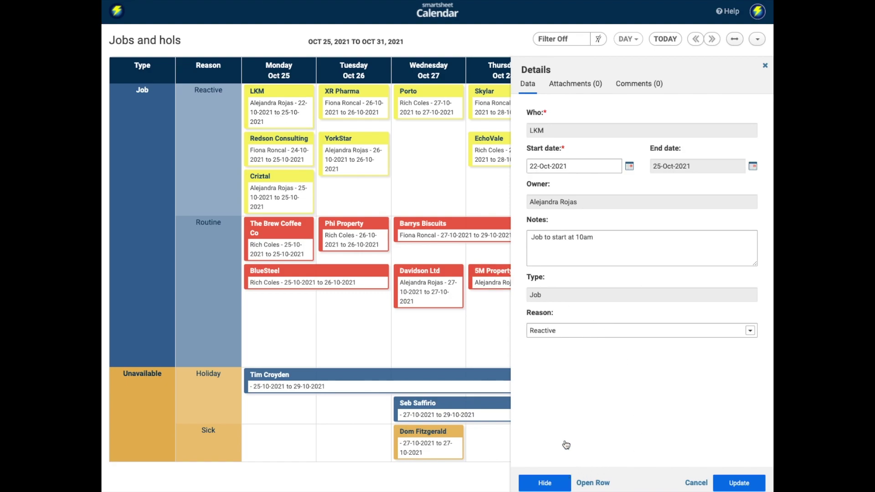
left_click(568, 83)
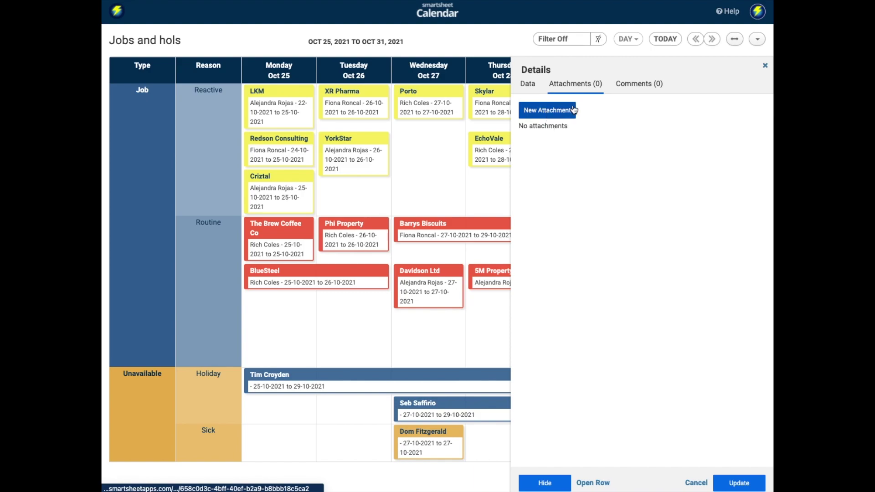
left_click(640, 85)
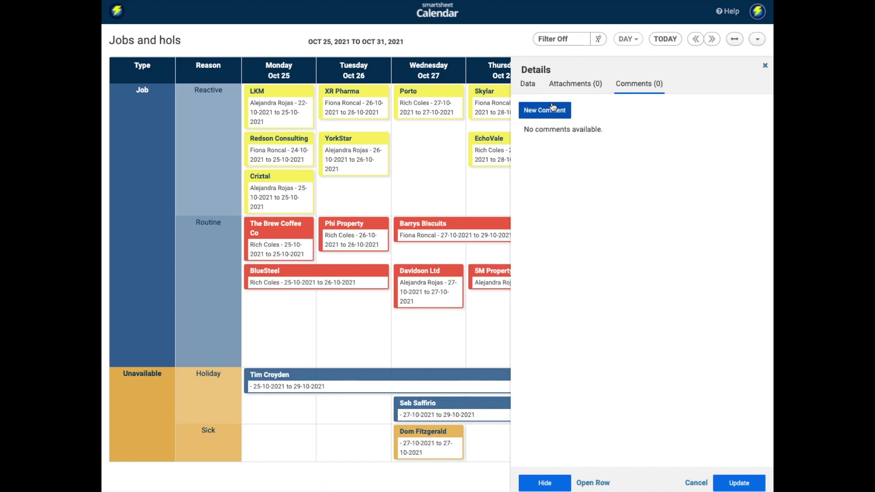
left_click(547, 118)
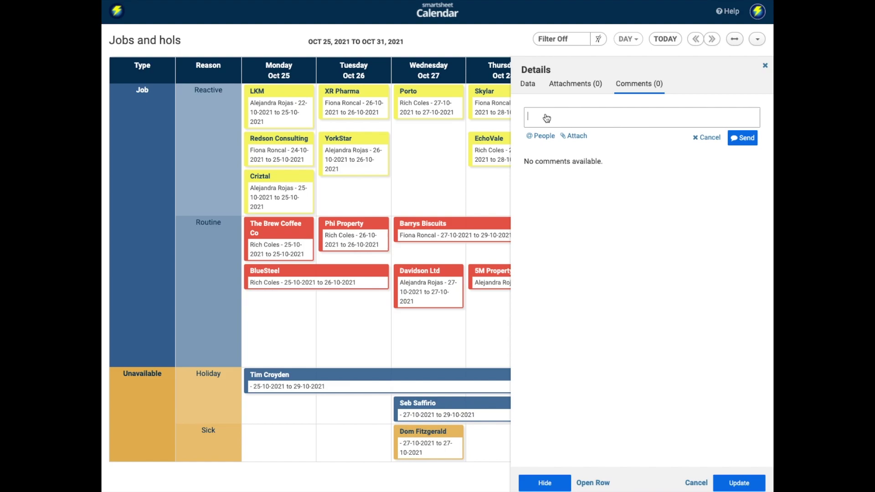
type("@")
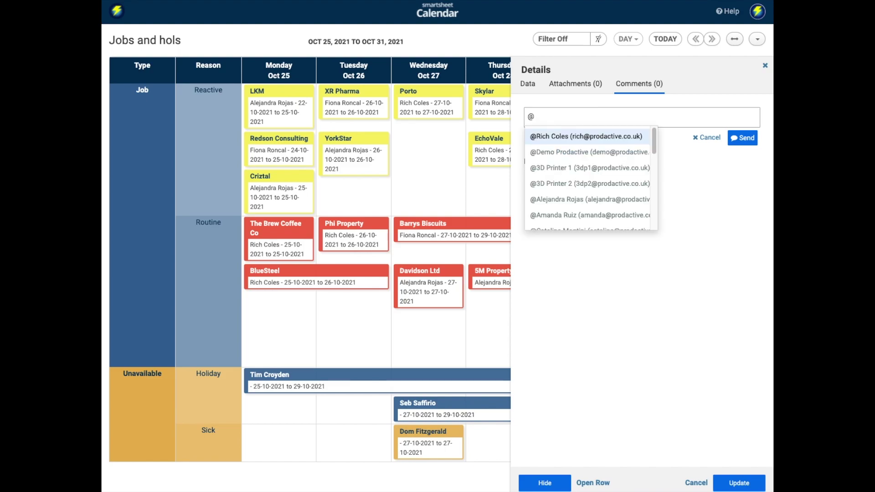
type("al")
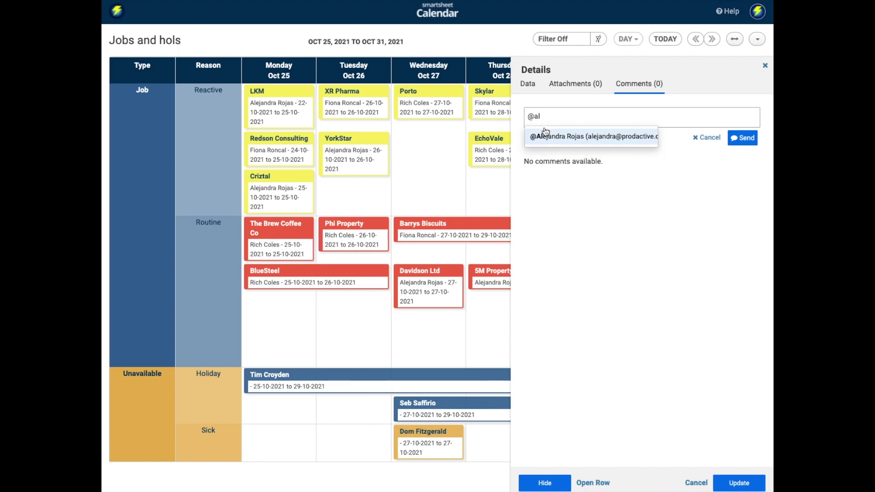
left_click(548, 138)
type("please note start time")
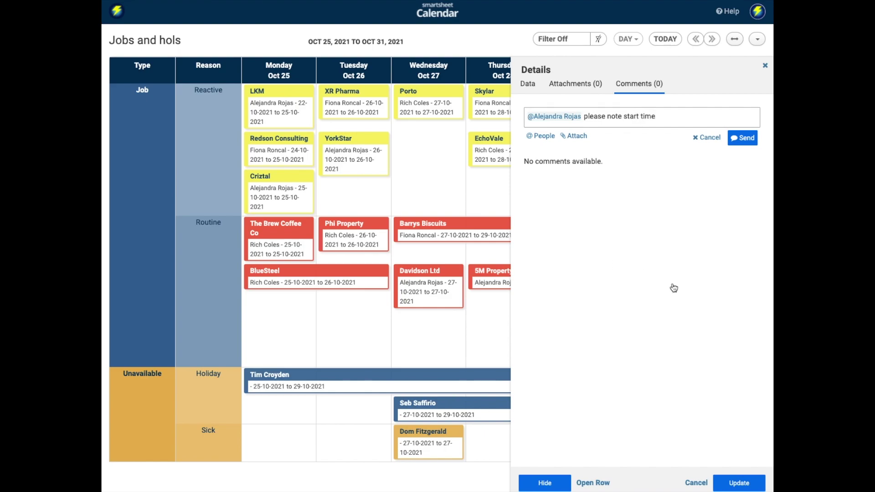
left_click(743, 138)
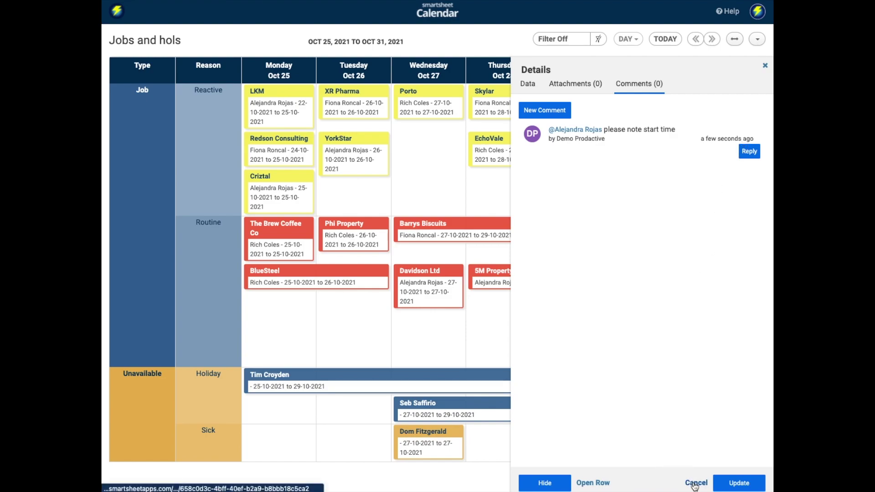
left_click(737, 484)
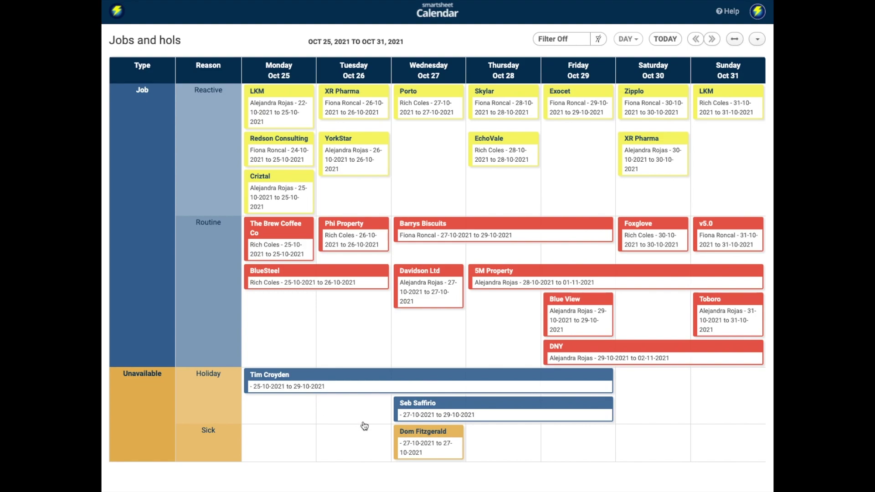
View the calendar with the Job, Reactive and Unavailable filters in turn, and turn filtering off.
left_click(573, 43)
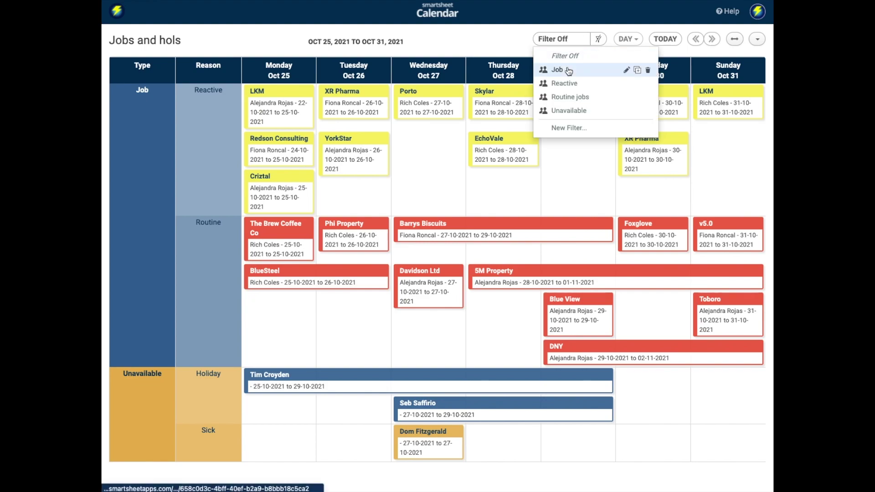
left_click(568, 71)
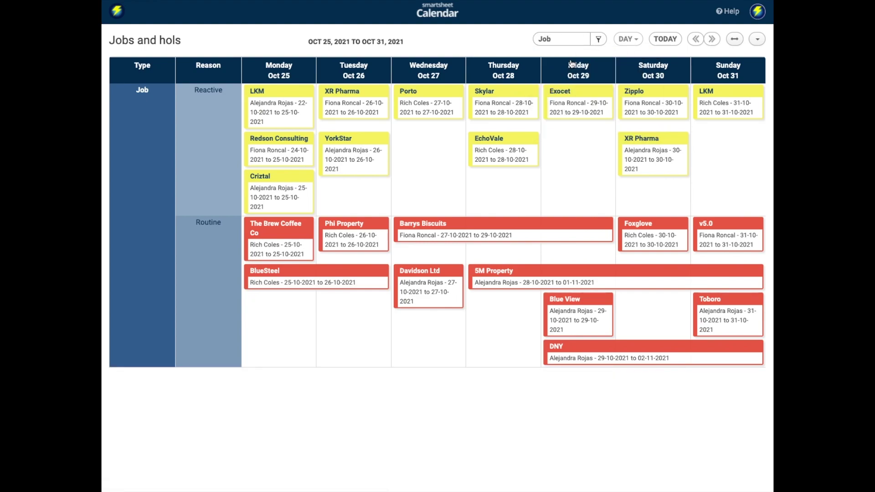
left_click(576, 40)
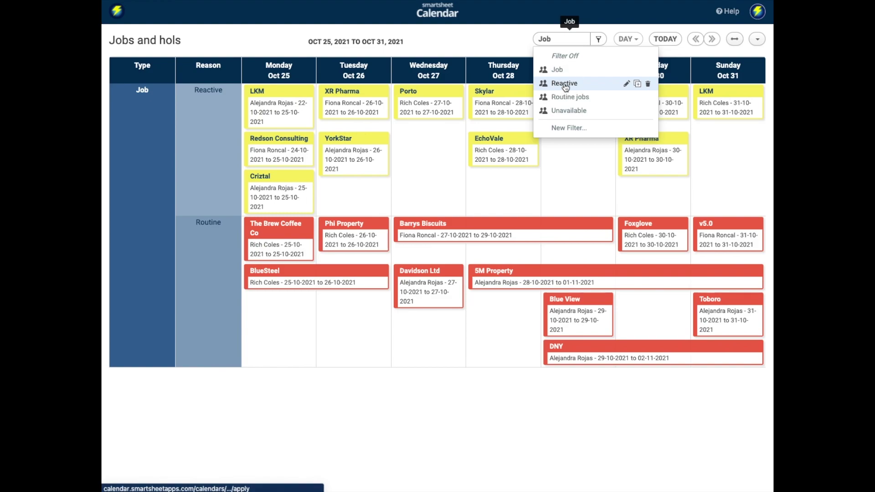
left_click(565, 83)
left_click(568, 39)
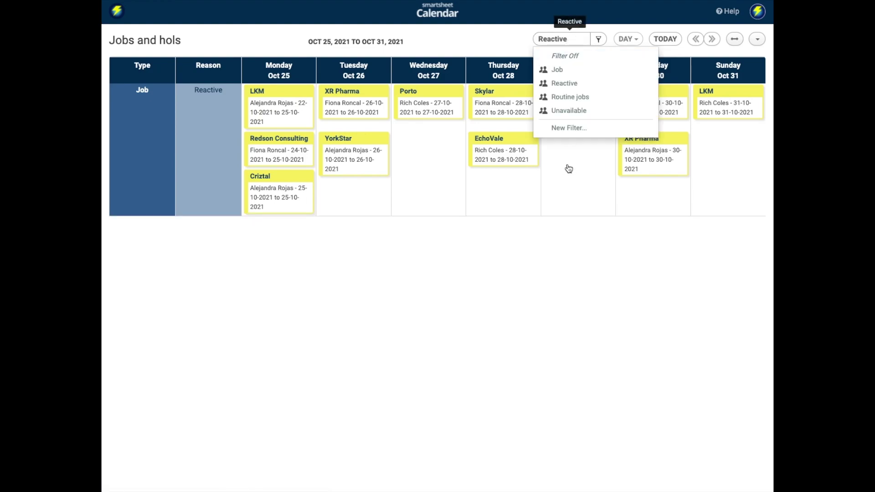
left_click(577, 113)
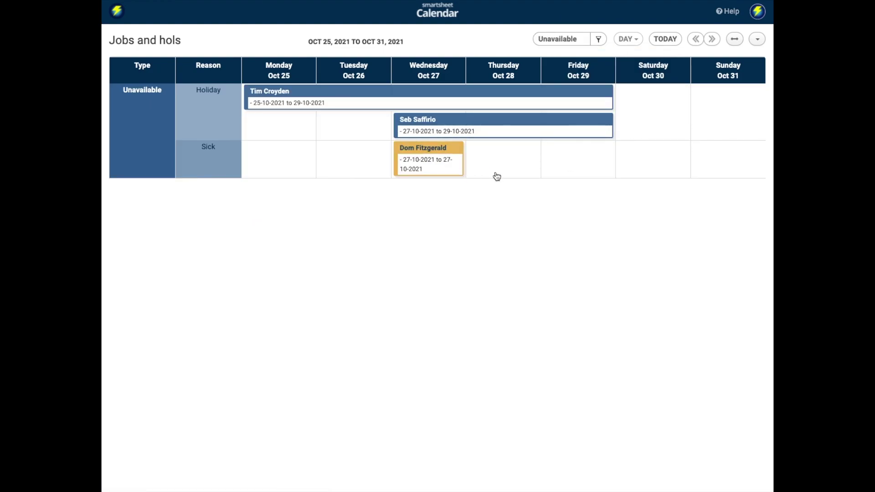
left_click(578, 40)
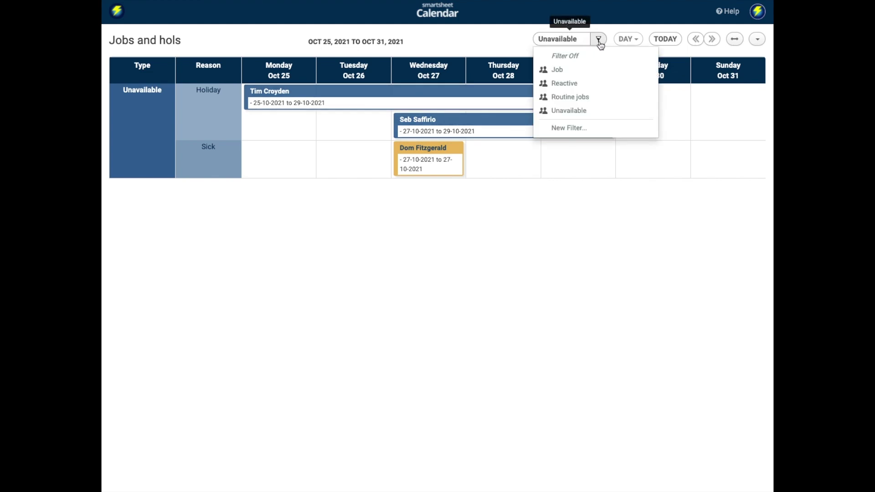
left_click(583, 56)
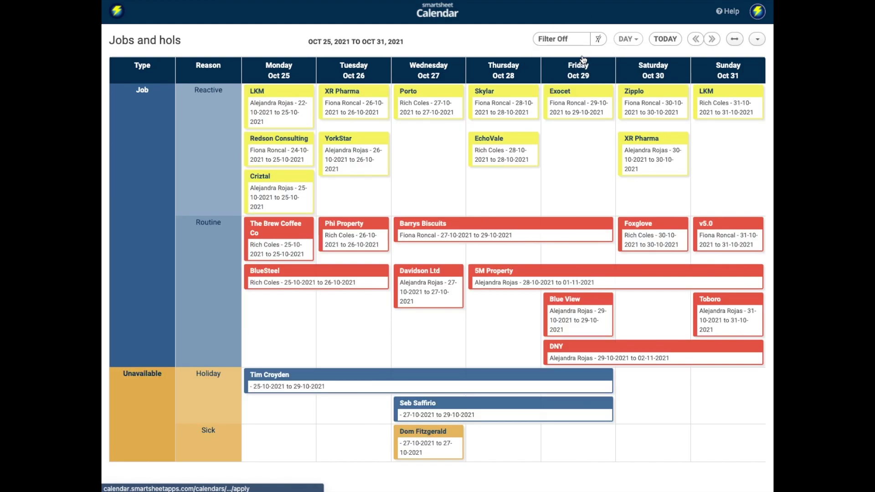
View the calendar in the day, week and multi-month layouts, looking through the multi-month entries.
left_click(631, 41)
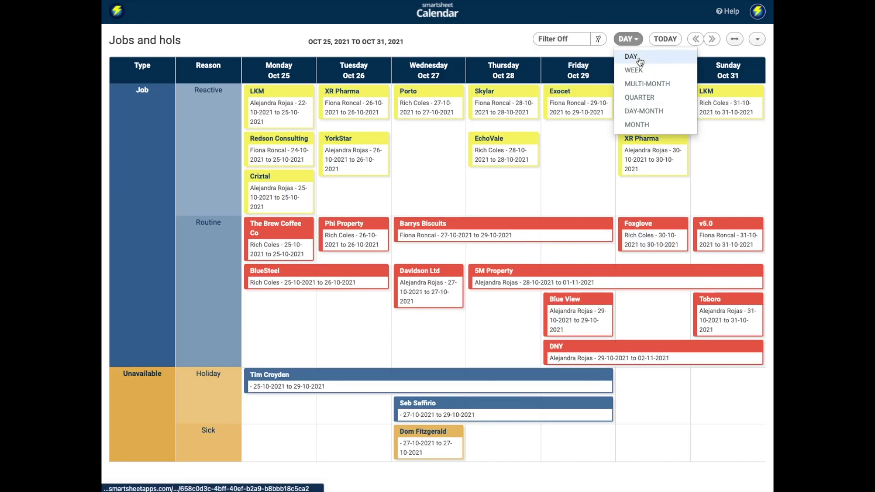
left_click(641, 58)
left_click(637, 41)
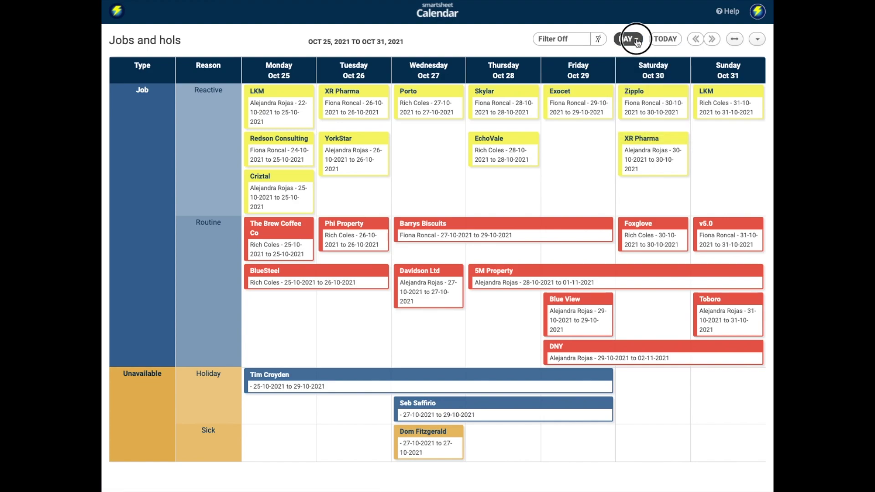
left_click(637, 69)
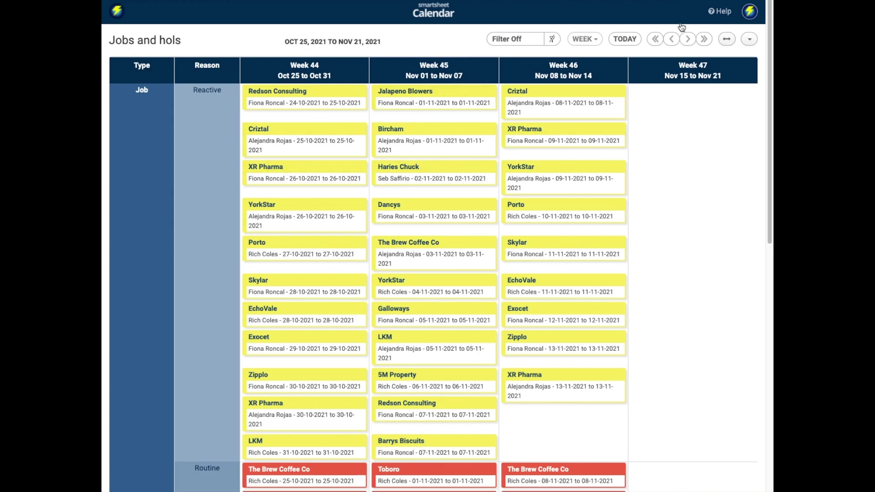
left_click(585, 39)
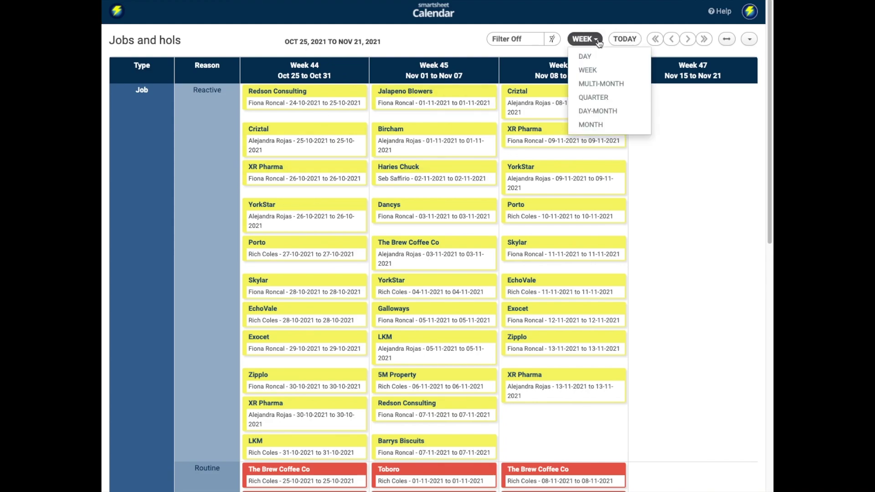
left_click(596, 84)
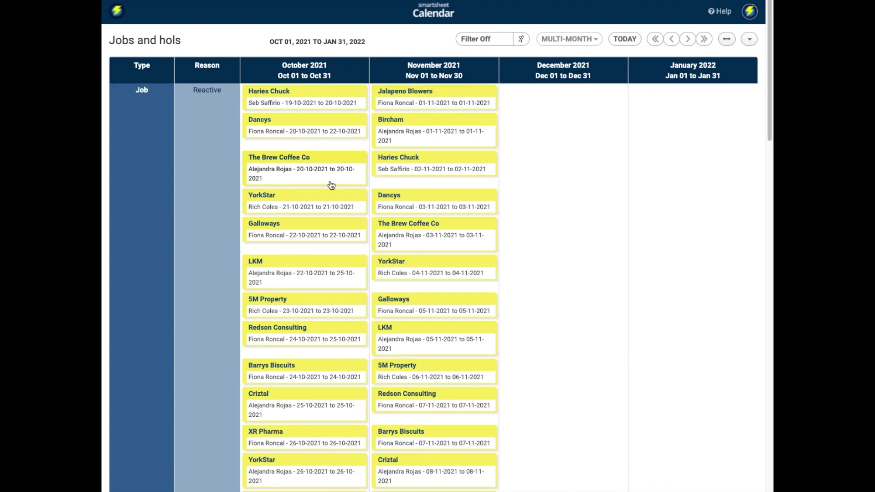
scroll(328, 182, "down", 1)
View the calendar in the quarter layout and in the day-month layout.
left_click(586, 40)
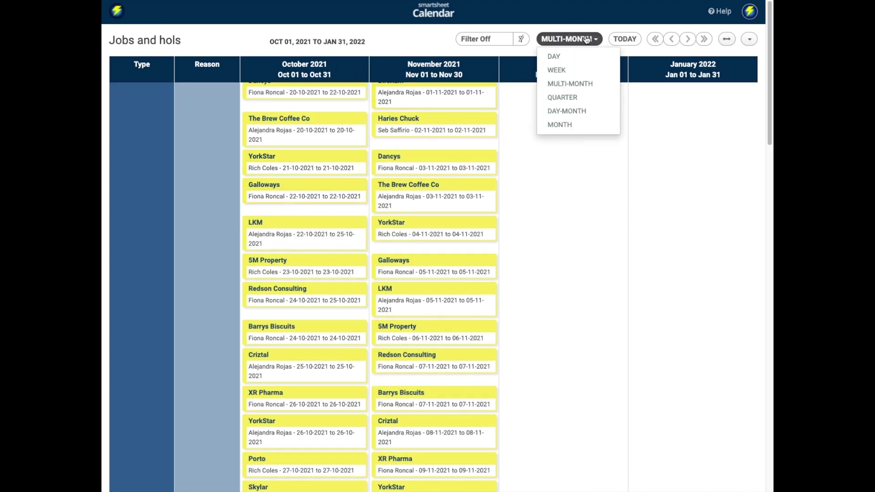
left_click(578, 97)
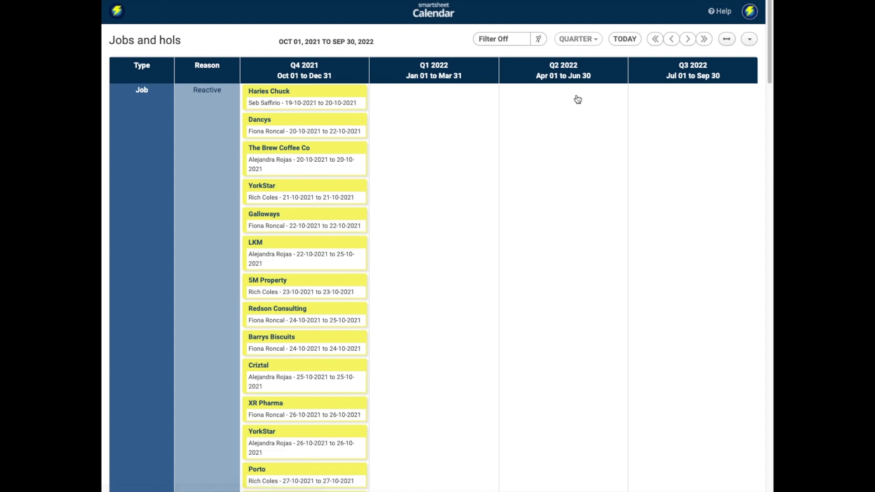
left_click(577, 39)
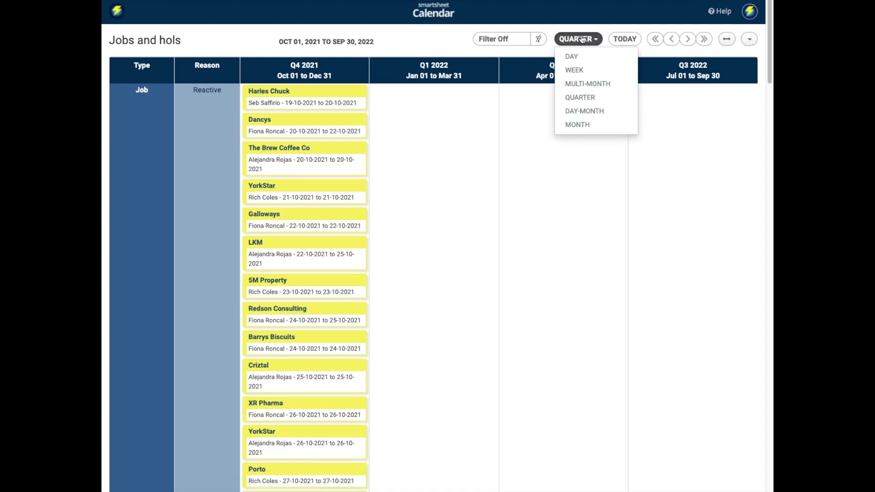
left_click(582, 112)
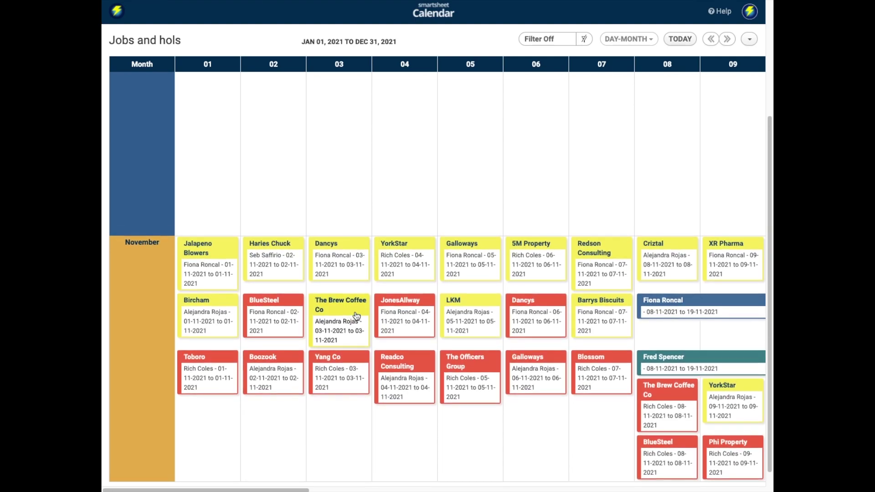
Look through the October 2021 entries in the month layout and return the calendar to the day layout.
left_click(653, 40)
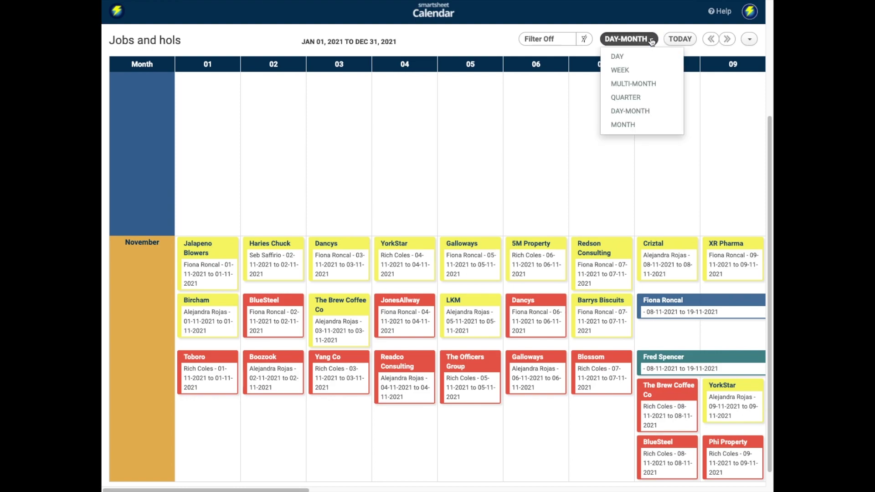
left_click(629, 129)
scroll(543, 229, "down", 2)
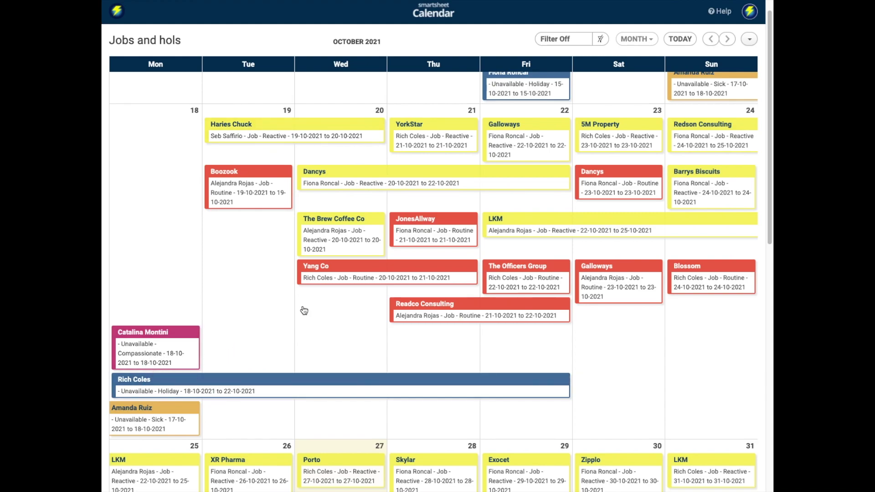
scroll(304, 311, "up", 2)
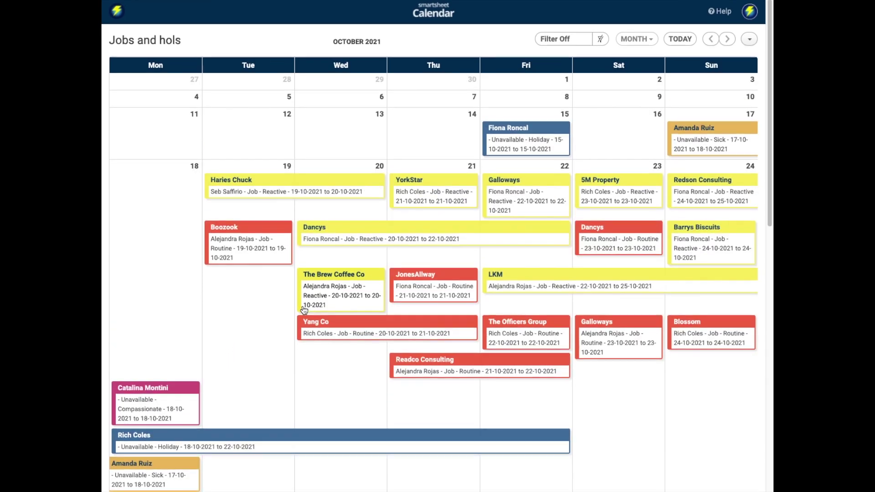
left_click(642, 40)
left_click(635, 56)
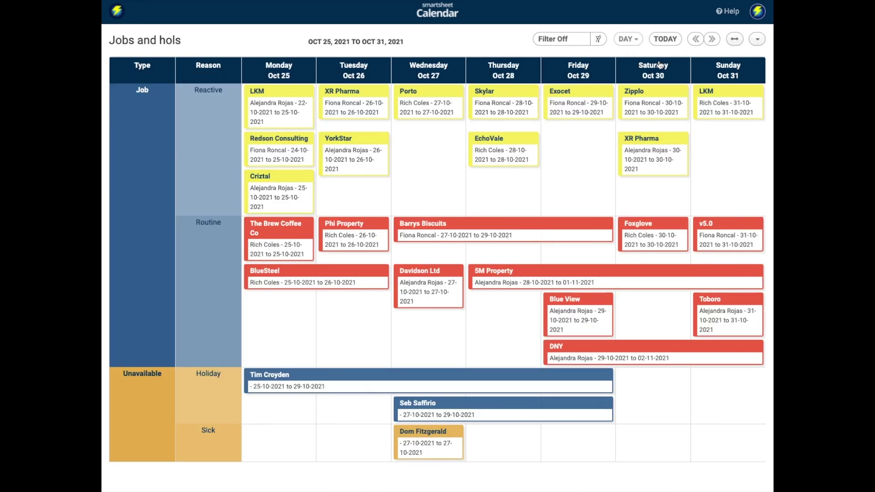
View the Jobs and hols calendar with its axes inverted, restore the original orientation and look through its additional calendar actions.
left_click(735, 39)
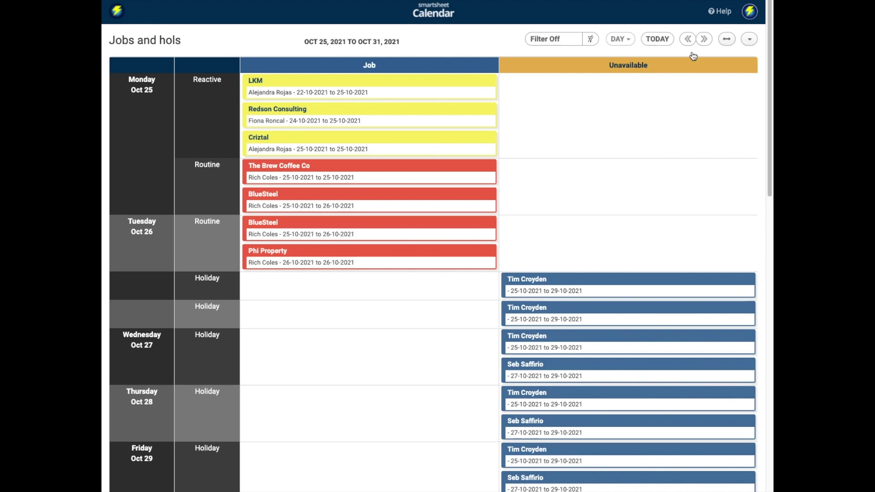
left_click(727, 40)
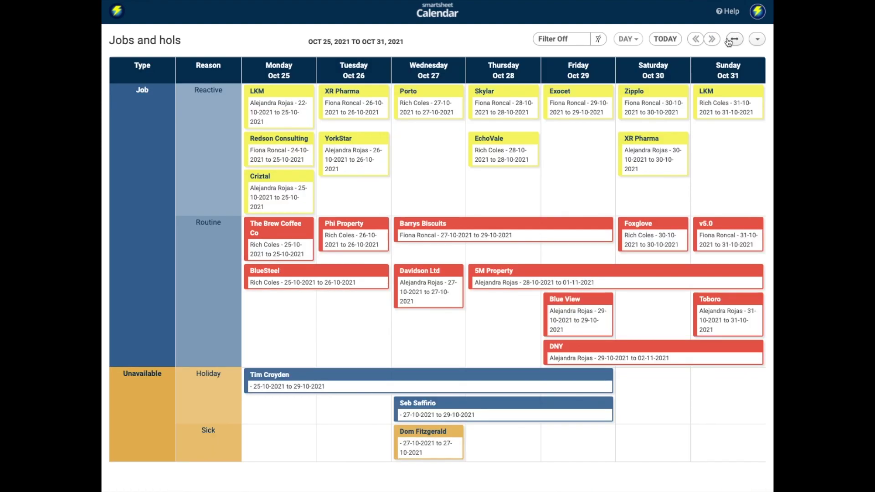
left_click(759, 40)
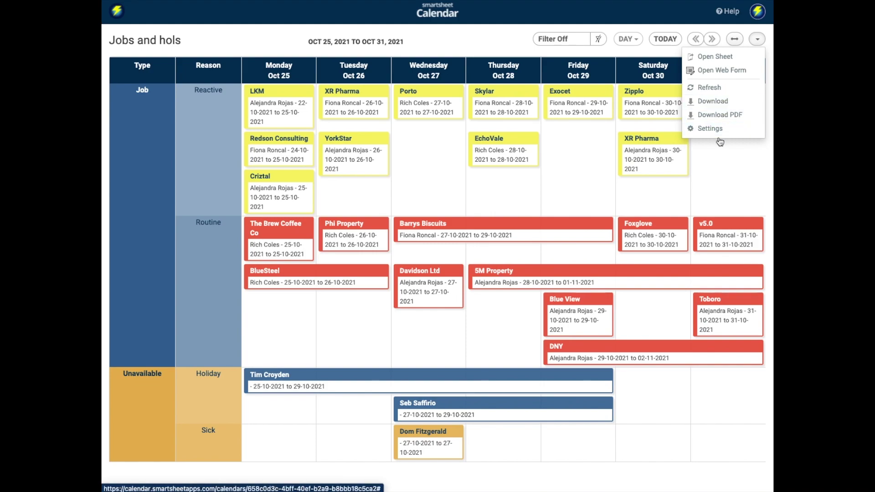
left_click(718, 162)
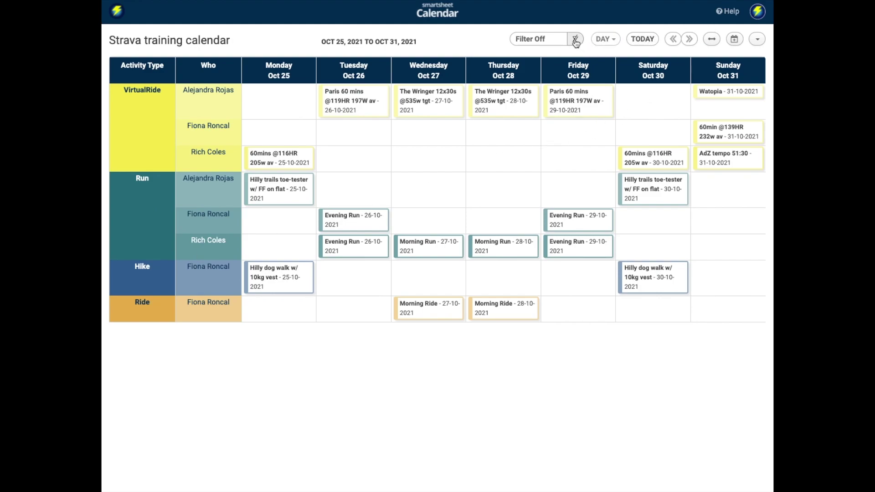
View the blank new-event form of the Strava training calendar and cancel it without creating an event.
left_click(735, 41)
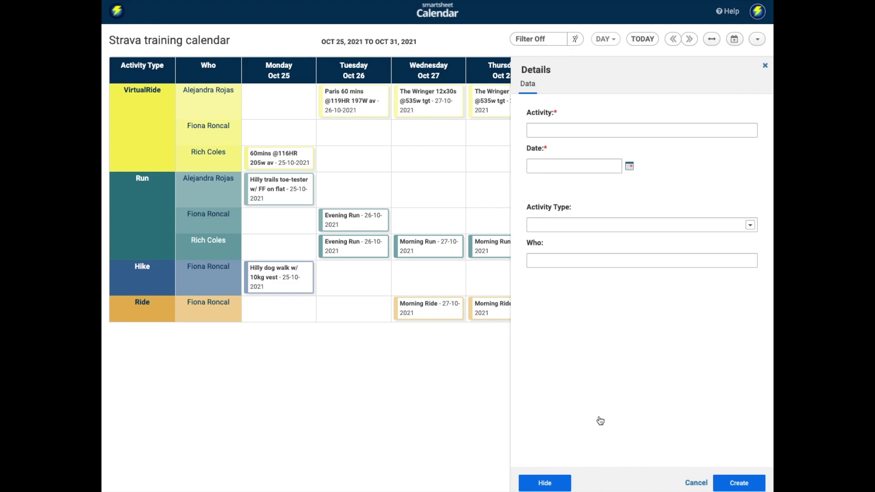
left_click(696, 484)
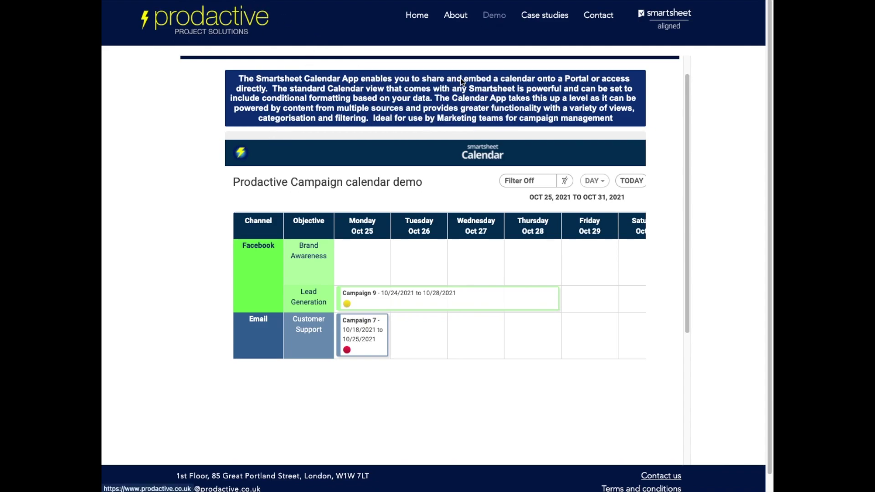
Open the Calendar app demo page from the Demo section of the Prodactive website.
left_click(495, 18)
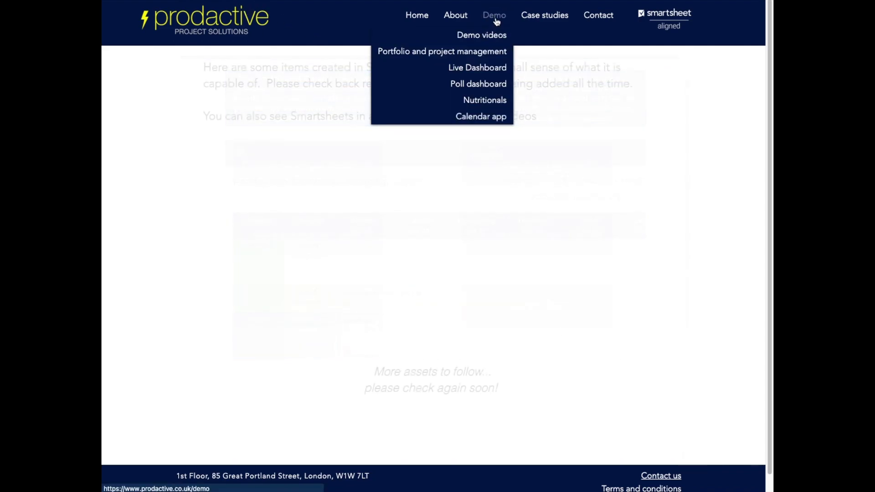
left_click(485, 118)
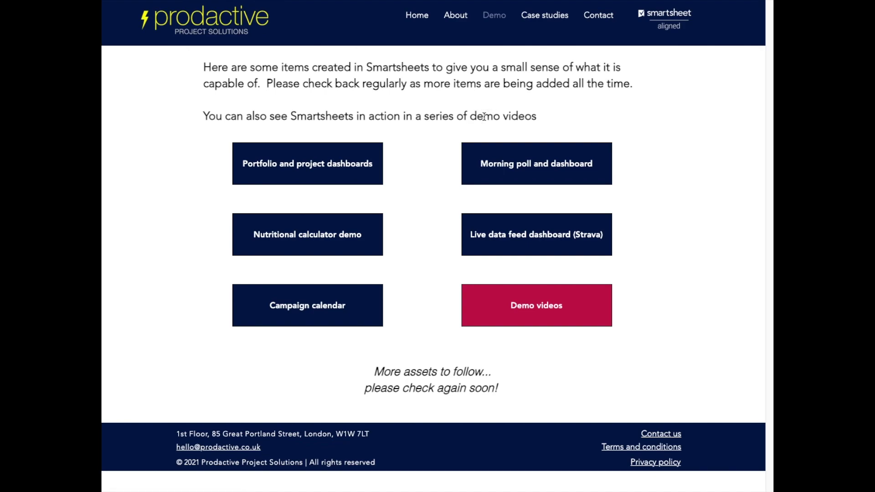
mouse_move(501, 21)
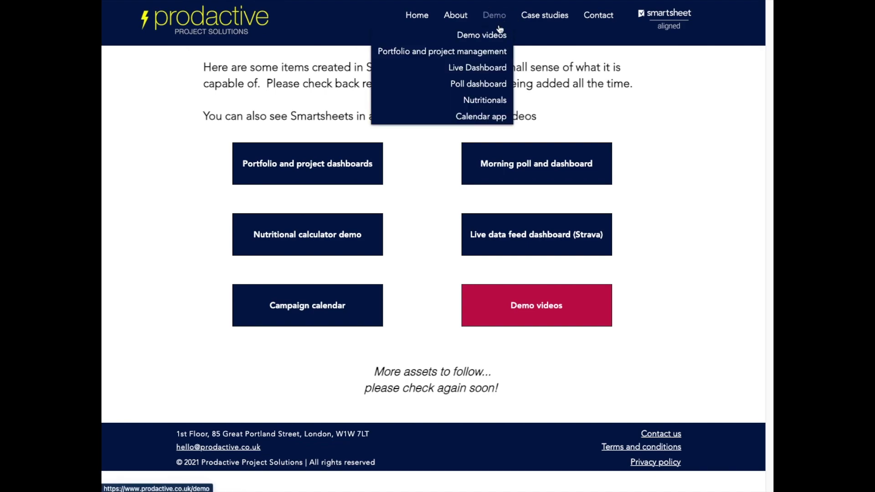
left_click(487, 118)
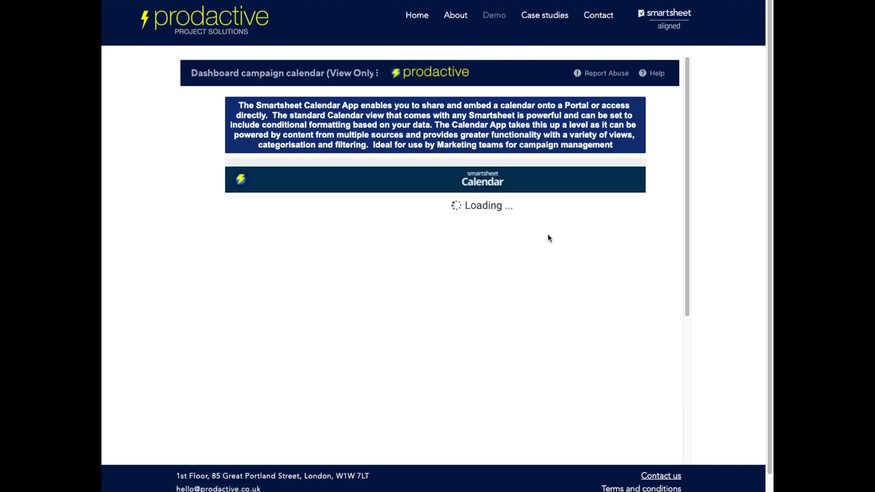
View the Prodactive Campaign calendar demo in the week layout and go back through its weeks to early September 2021.
scroll(502, 240, "down", 2)
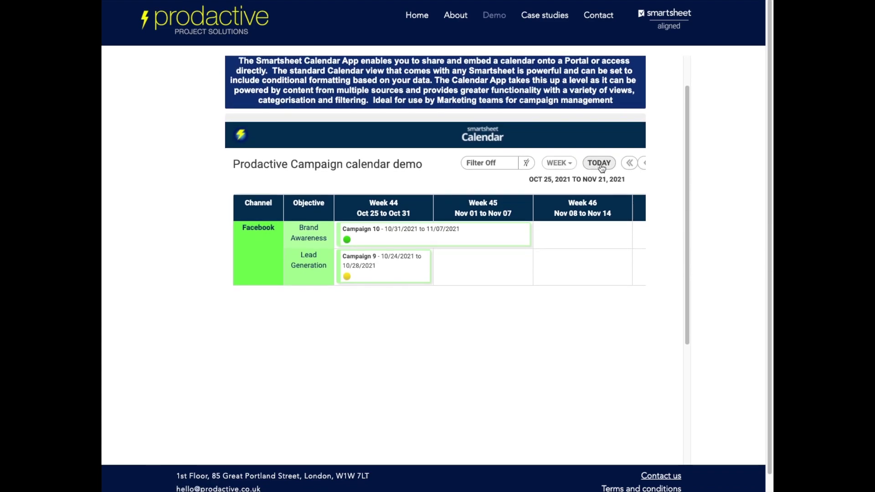
left_click(629, 163)
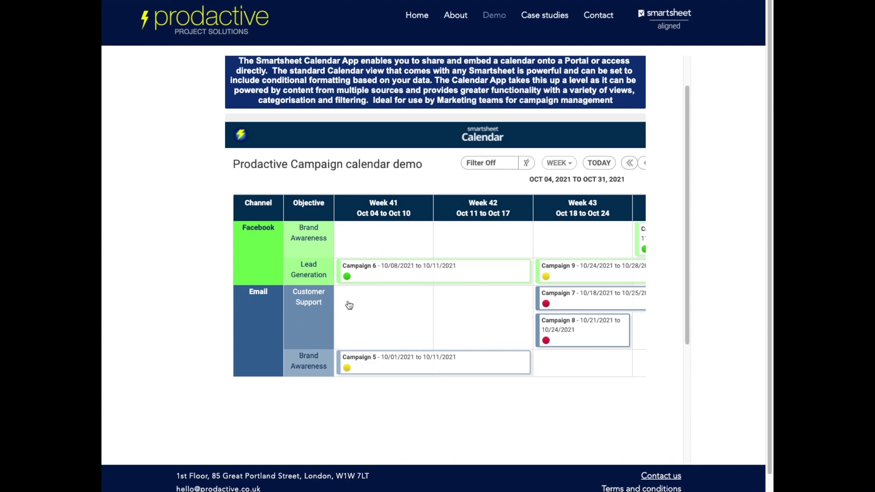
left_click(628, 168)
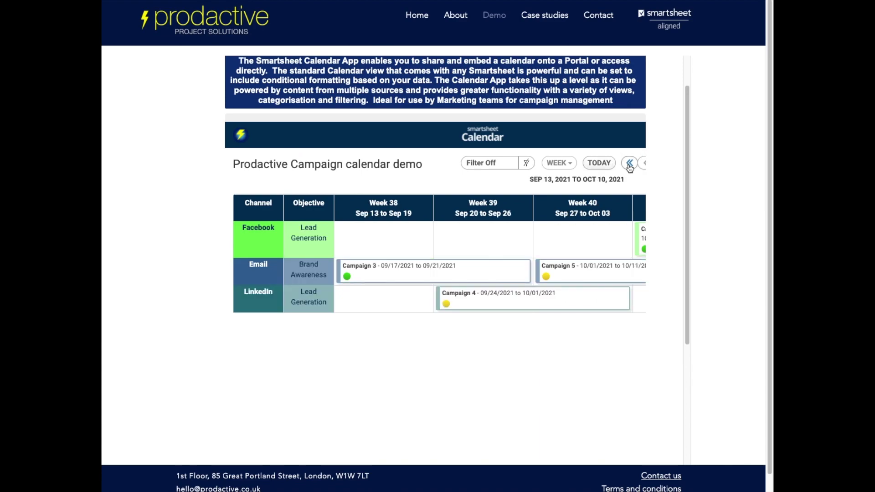
left_click(644, 165)
View the campaign calendar in the multi-month layout and look through its September to December 2021 entries.
left_click(567, 165)
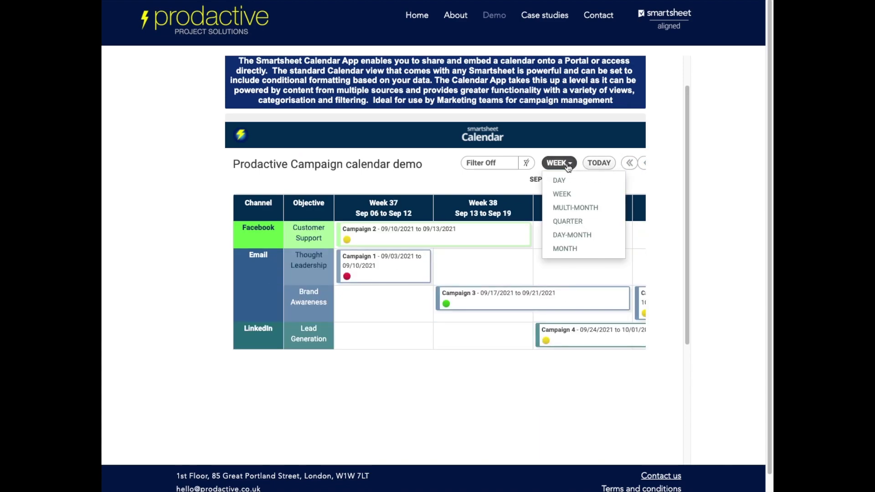
left_click(568, 208)
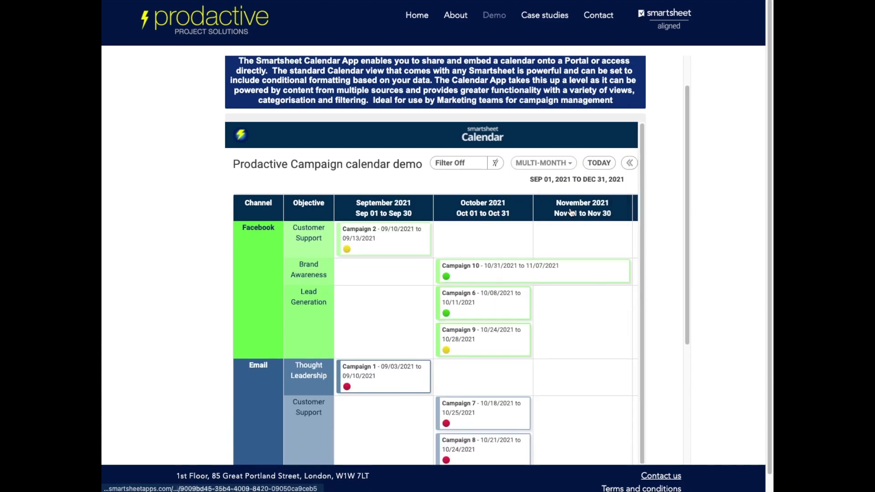
scroll(525, 352, "down", 1)
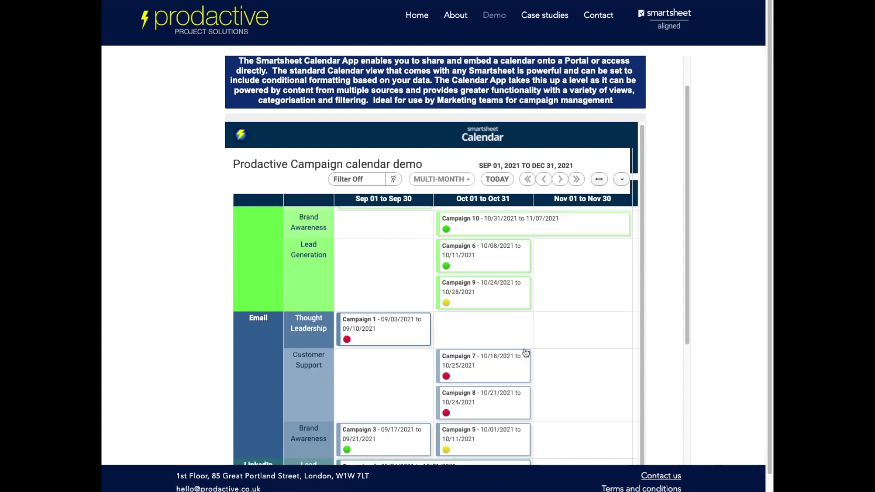
scroll(525, 352, "up", 1)
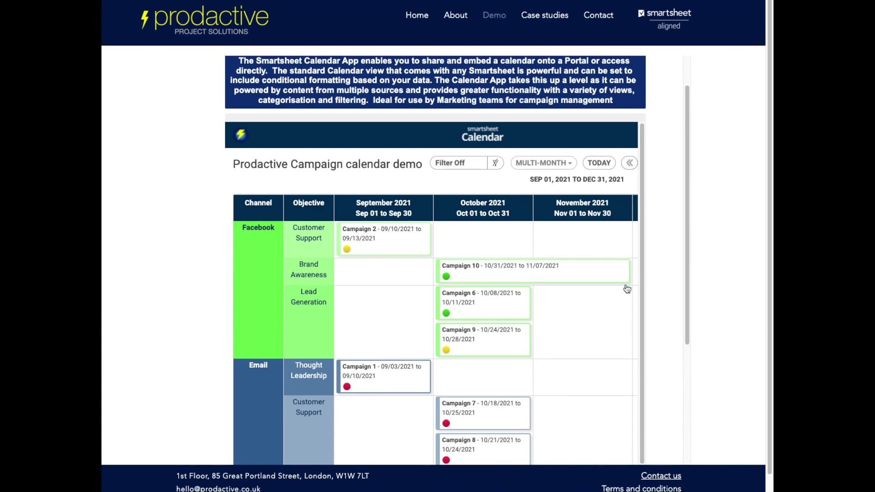
Switch to the Jobs and hols calendar editor and examine the view choices and column mapping in both basic and advanced modes.
mouse_move(483, 1)
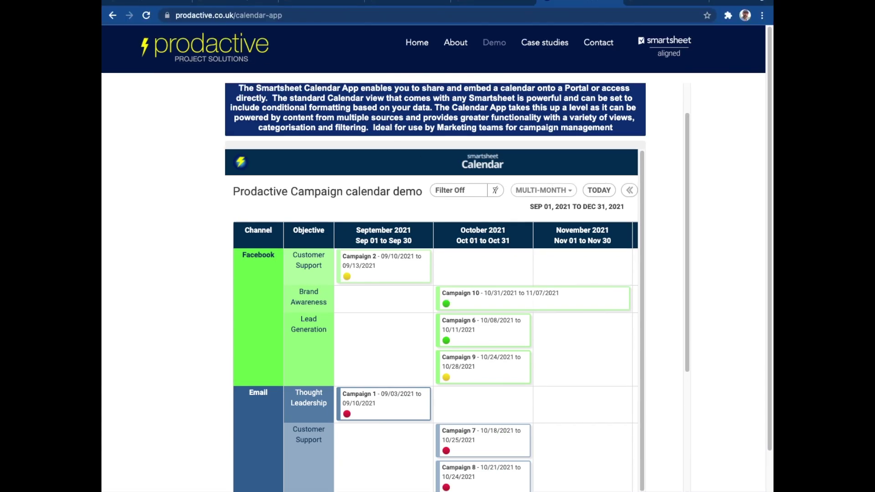
left_click(195, 1)
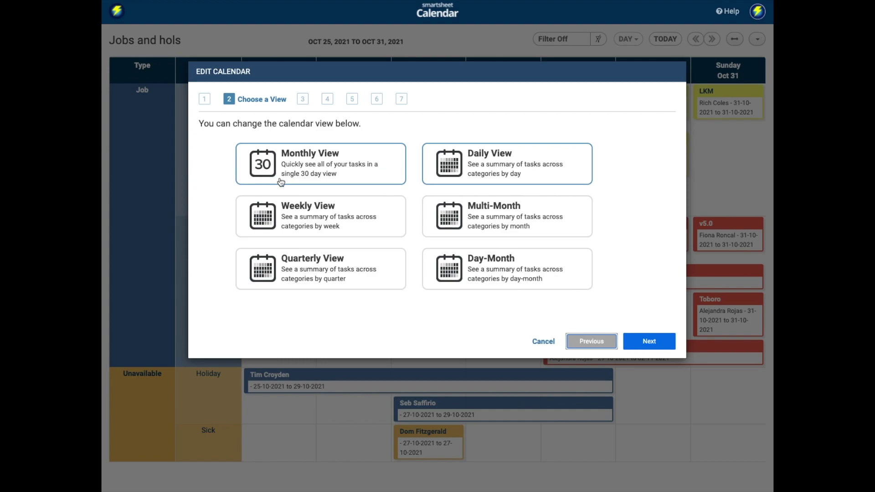
left_click(652, 342)
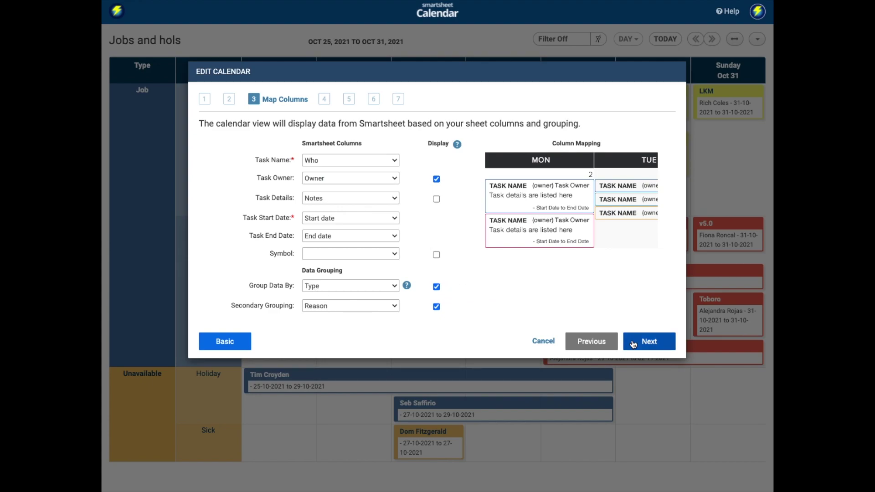
left_click(225, 341)
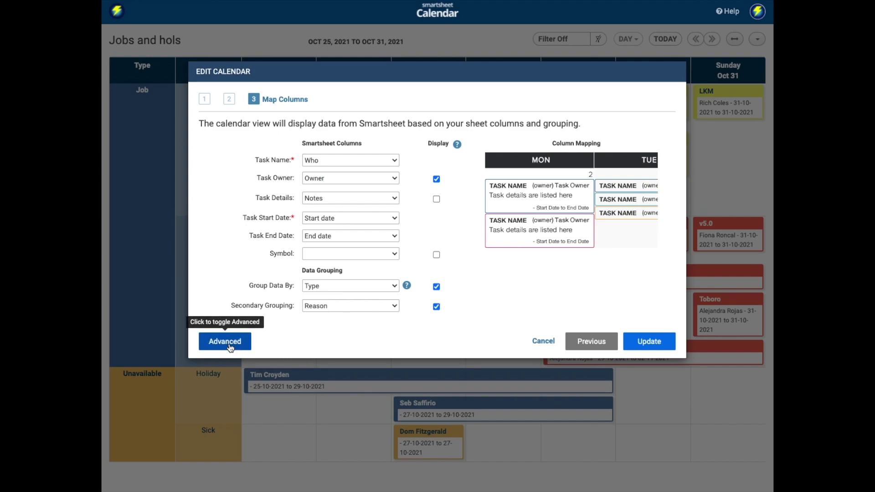
left_click(228, 345)
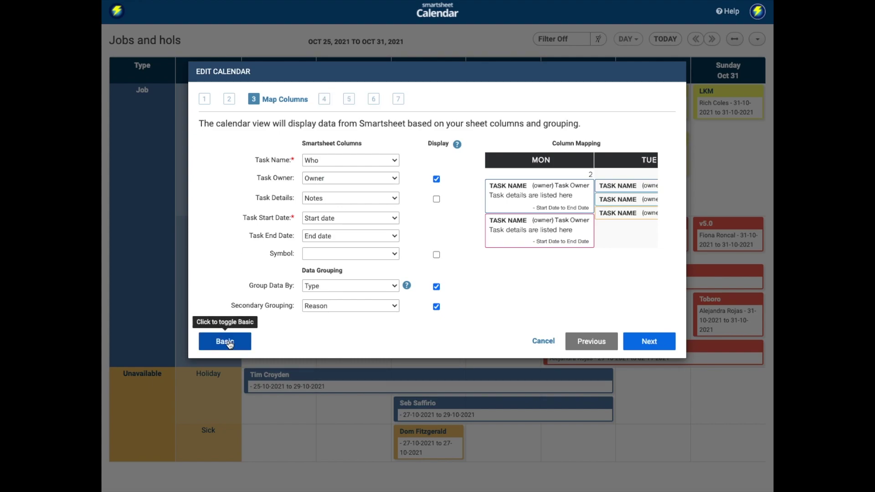
Examine the additional columns, time and design, more options and confirmation settings, and cancel the calendar edit.
left_click(663, 342)
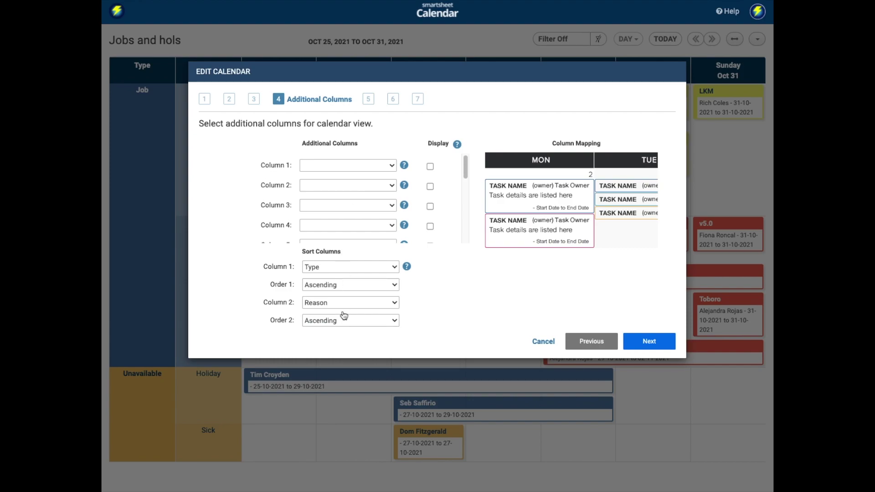
left_click(643, 342)
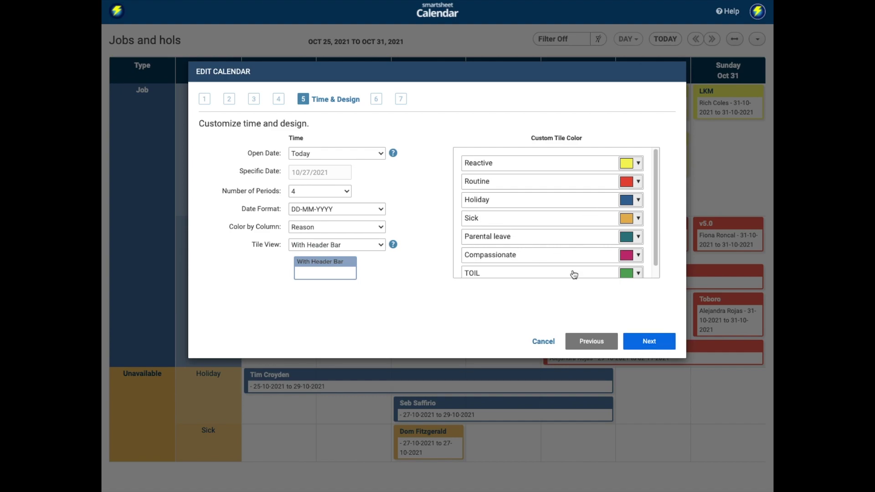
left_click(649, 341)
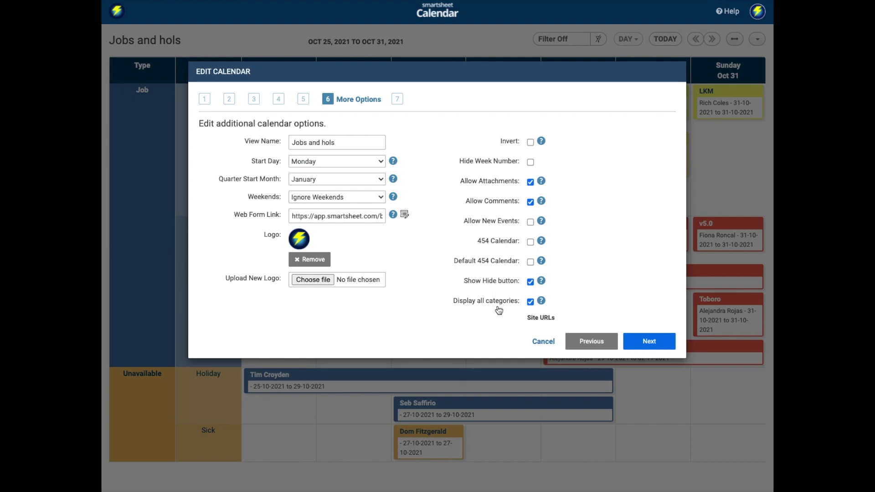
left_click(631, 340)
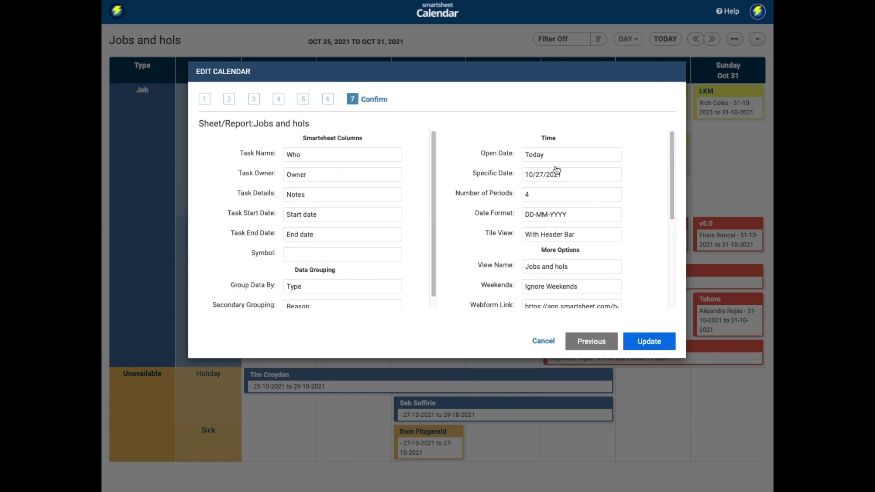
left_click(651, 344)
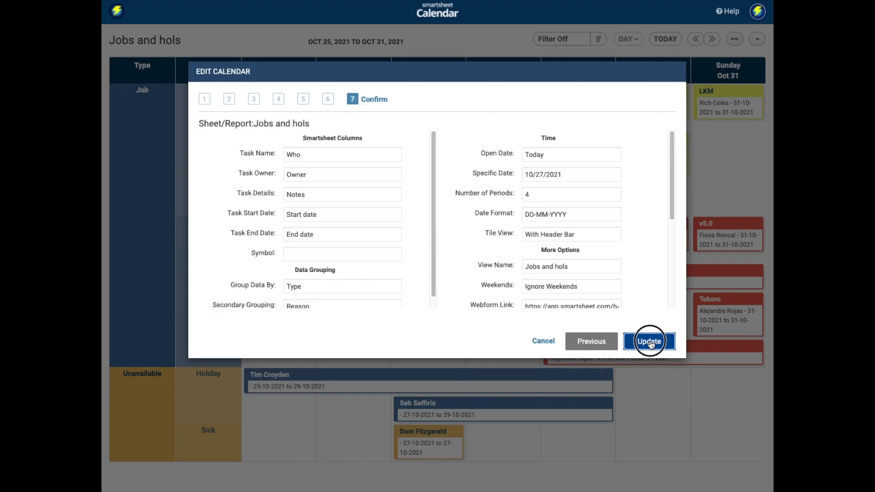
left_click(545, 342)
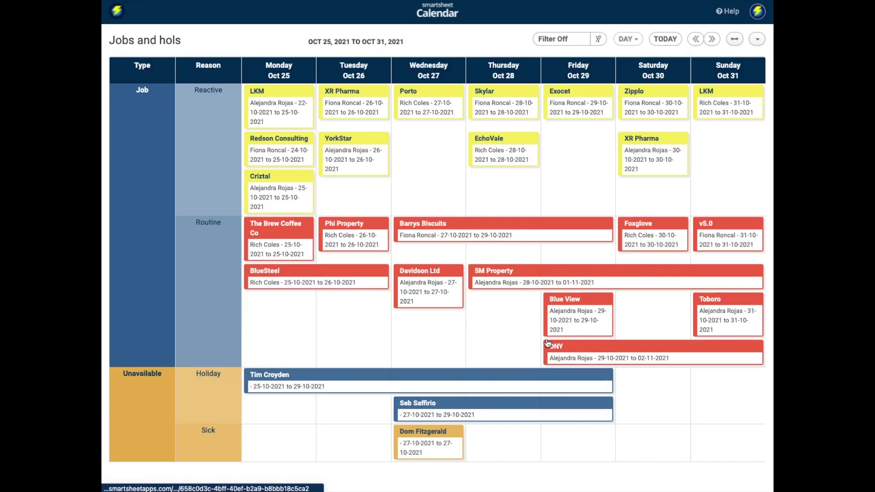